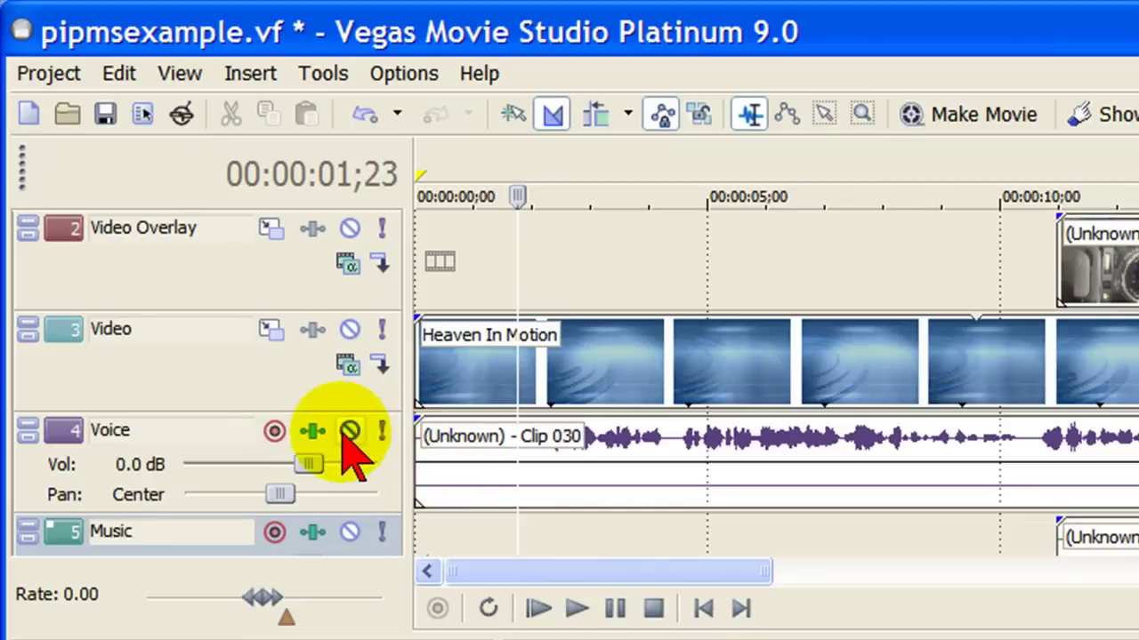
Raise the Voice track's Track Compressor output gain to 1 dB while playing the project back
left_click(313, 433)
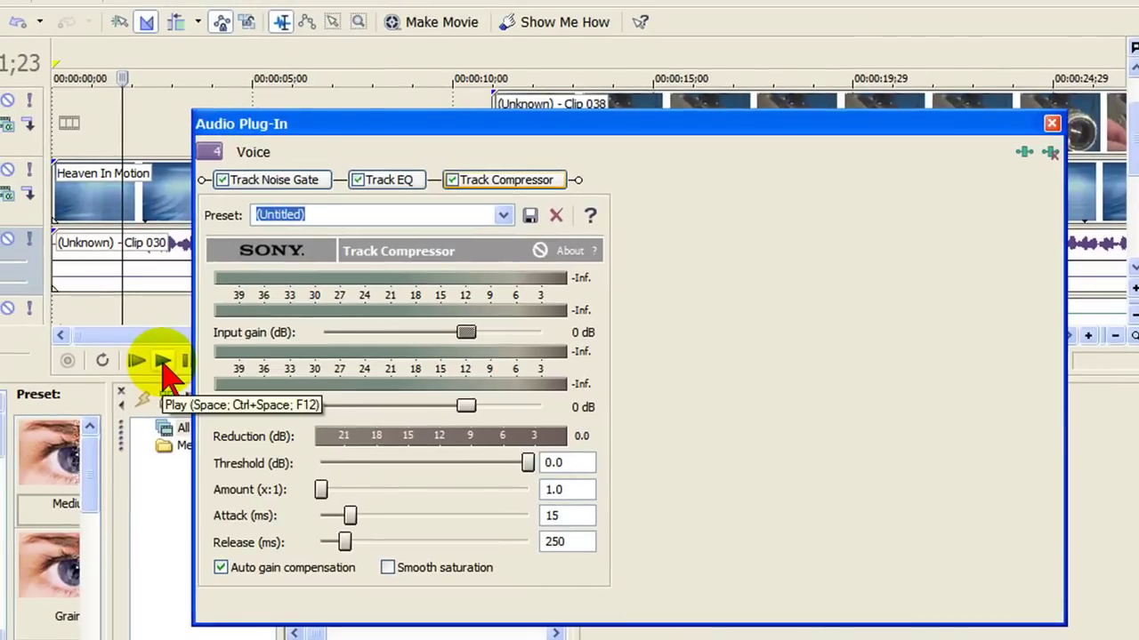
left_click(163, 363)
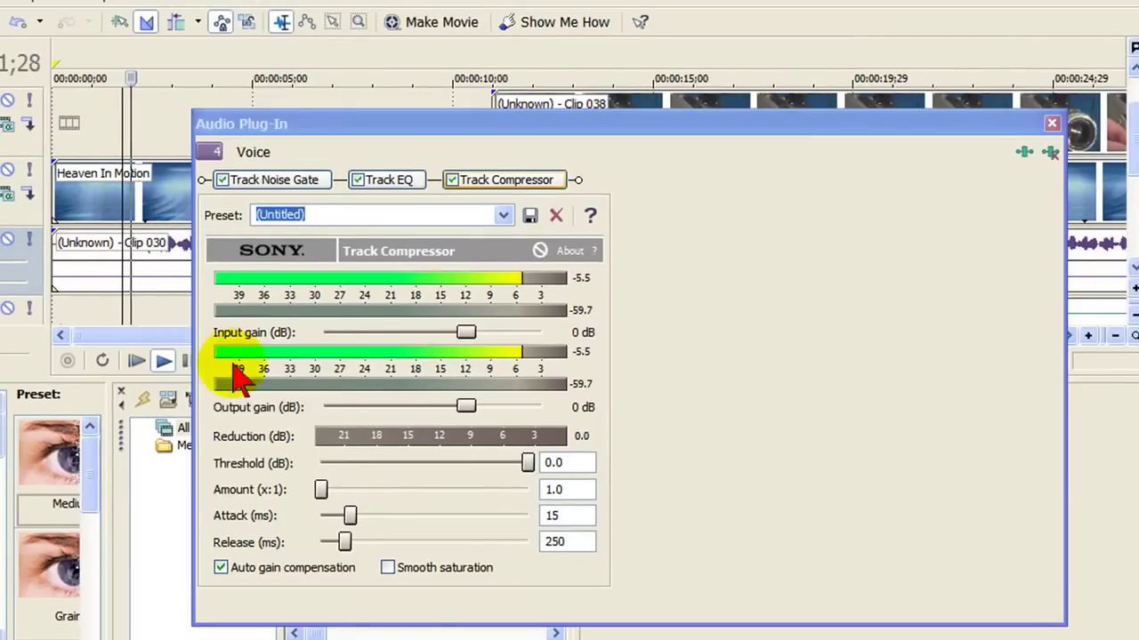
mouse_move(466, 407)
left_mouse_down()
mouse_move(436, 406)
mouse_move(470, 406)
left_mouse_up()
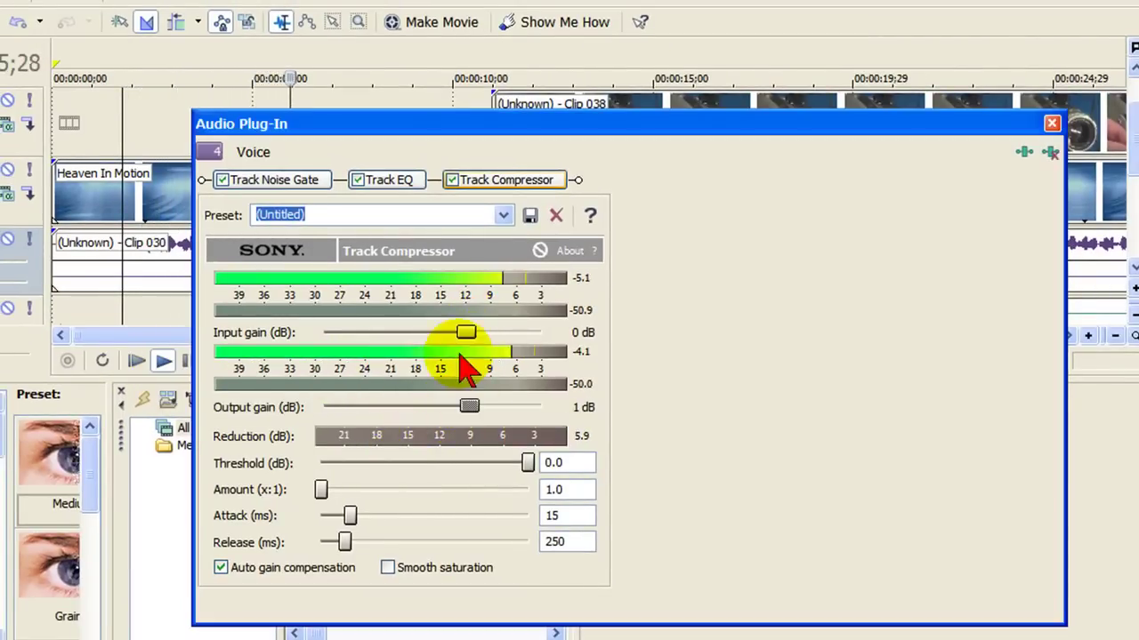
left_click(187, 359)
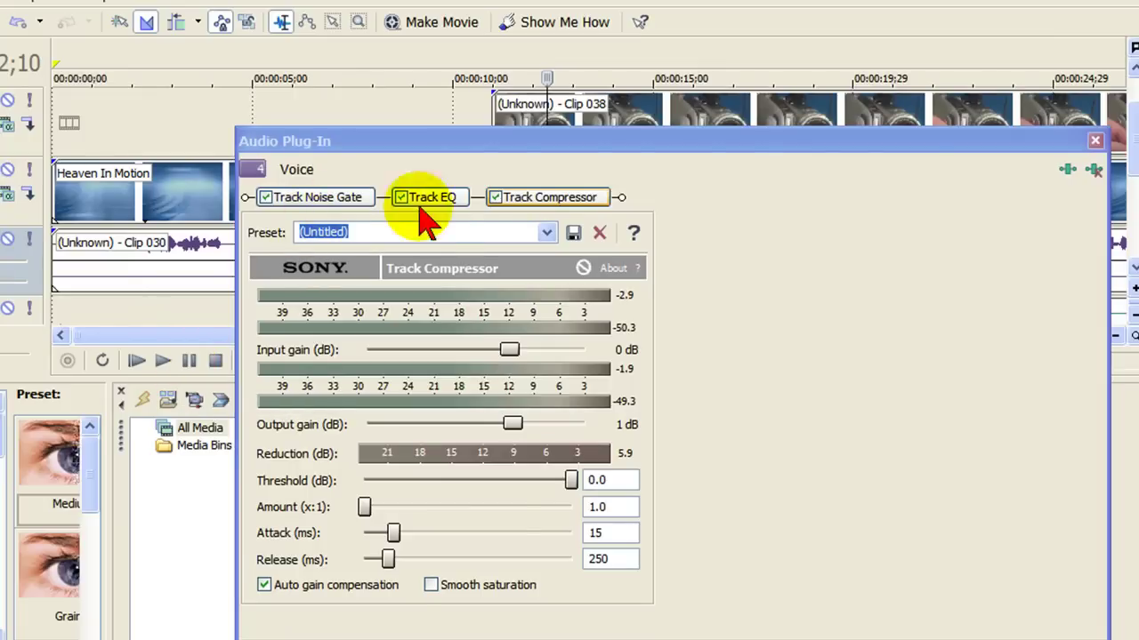
left_click_drag(620, 151, 538, 151)
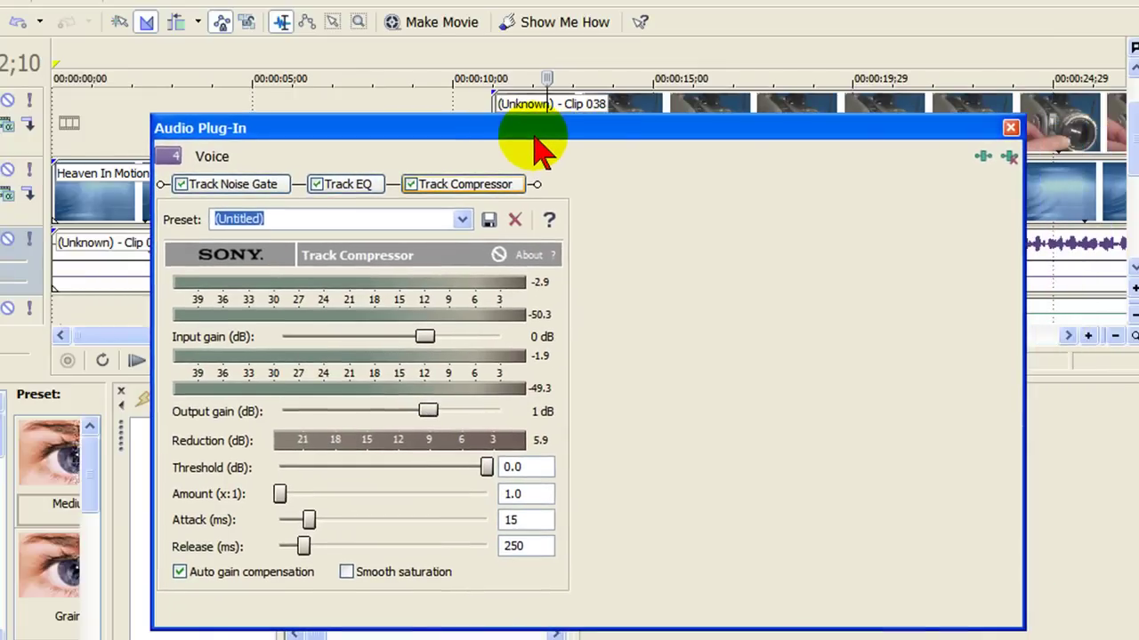
In the Plug-In Chooser, browse Audio > All and add RRadioAM - SynthEdit to the Voice chain
left_click(985, 160)
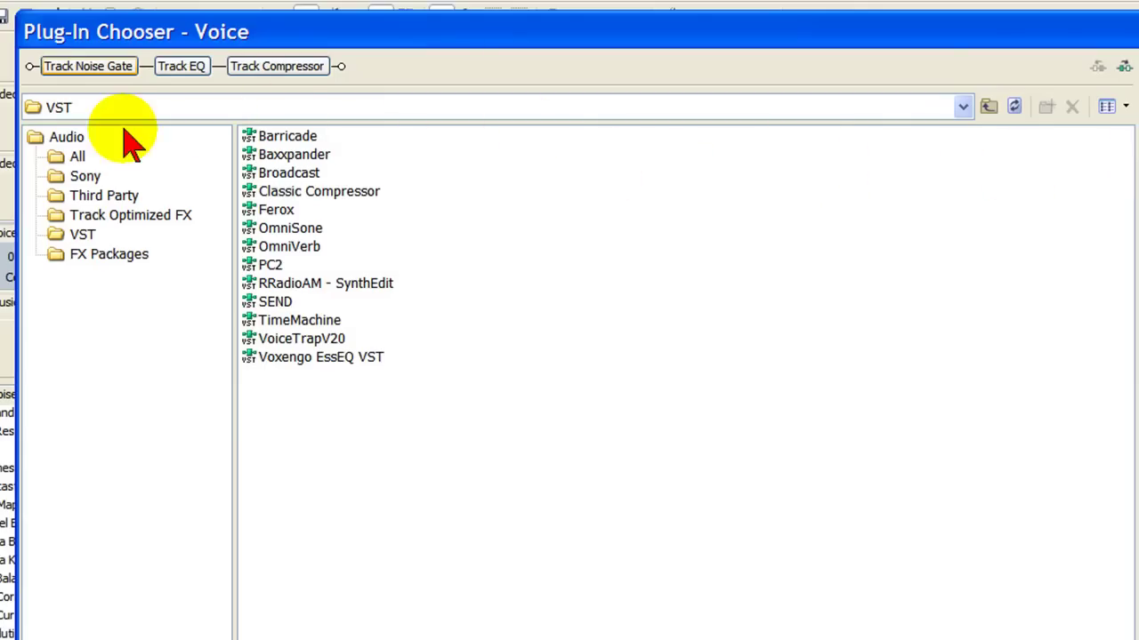
left_click(73, 140)
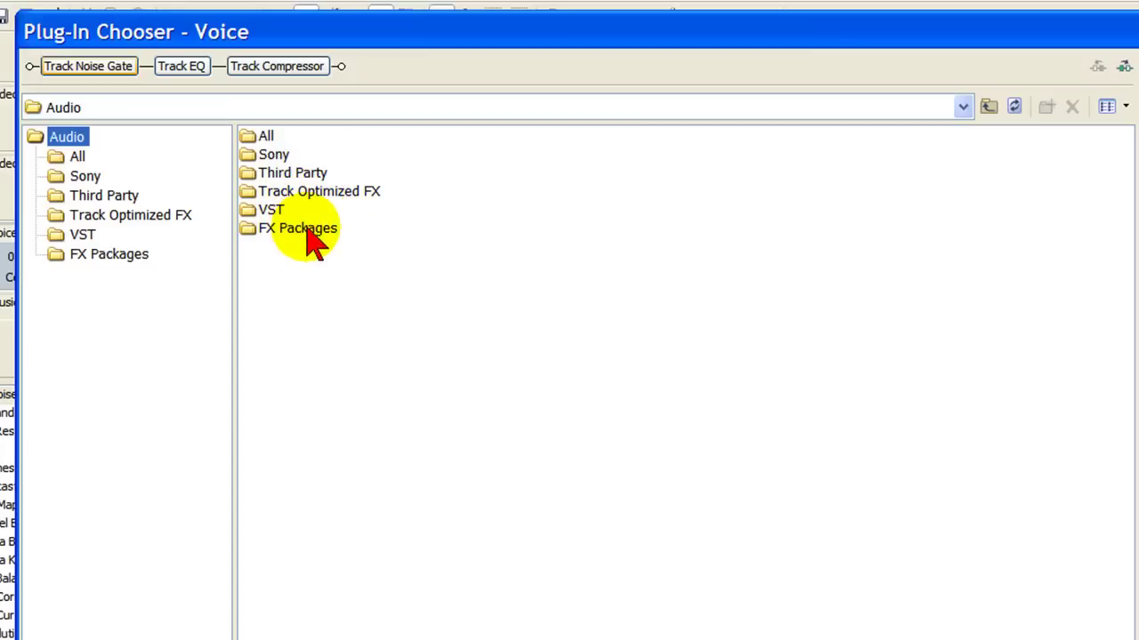
left_click(78, 157)
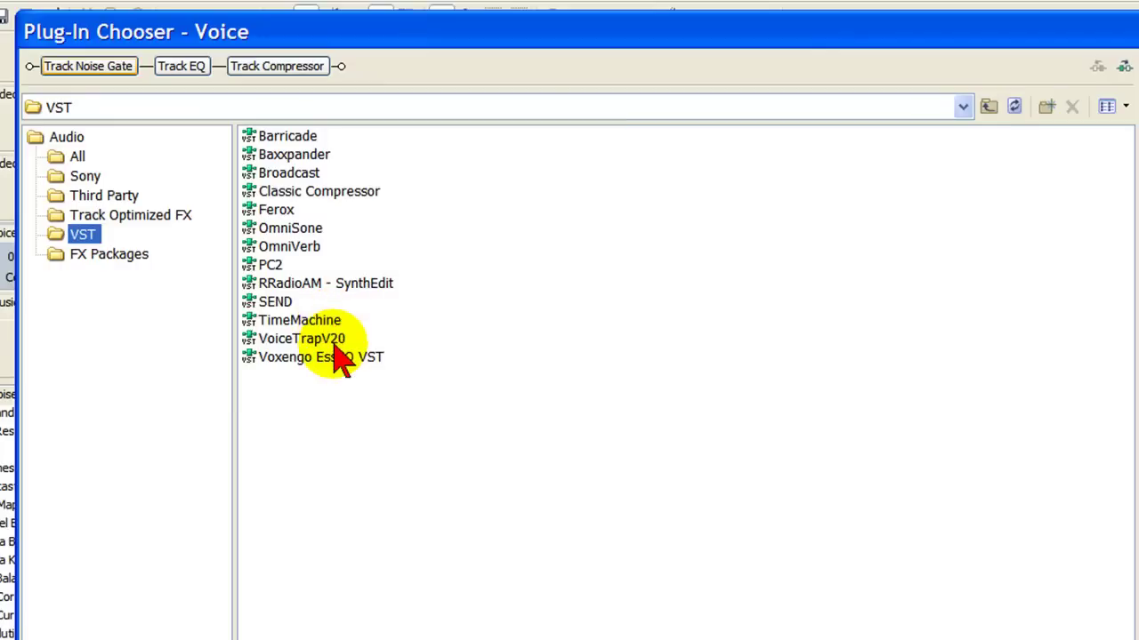
double_click(311, 287)
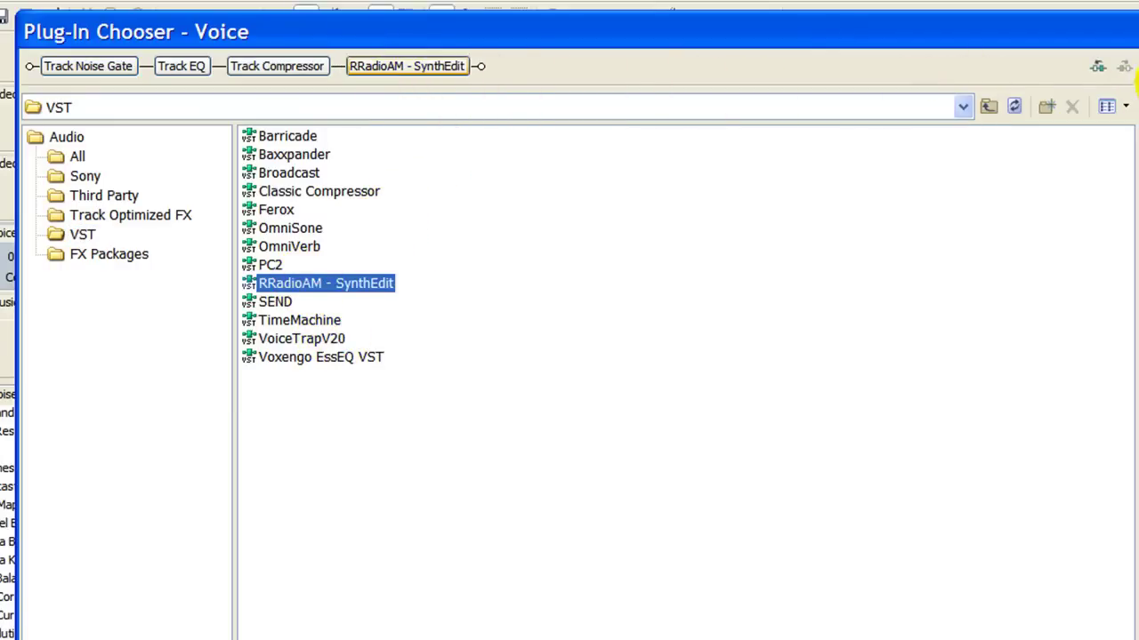
Play the voice from near the clip start through RRadioAM and adjust its QRM knob
left_click(1136, 85)
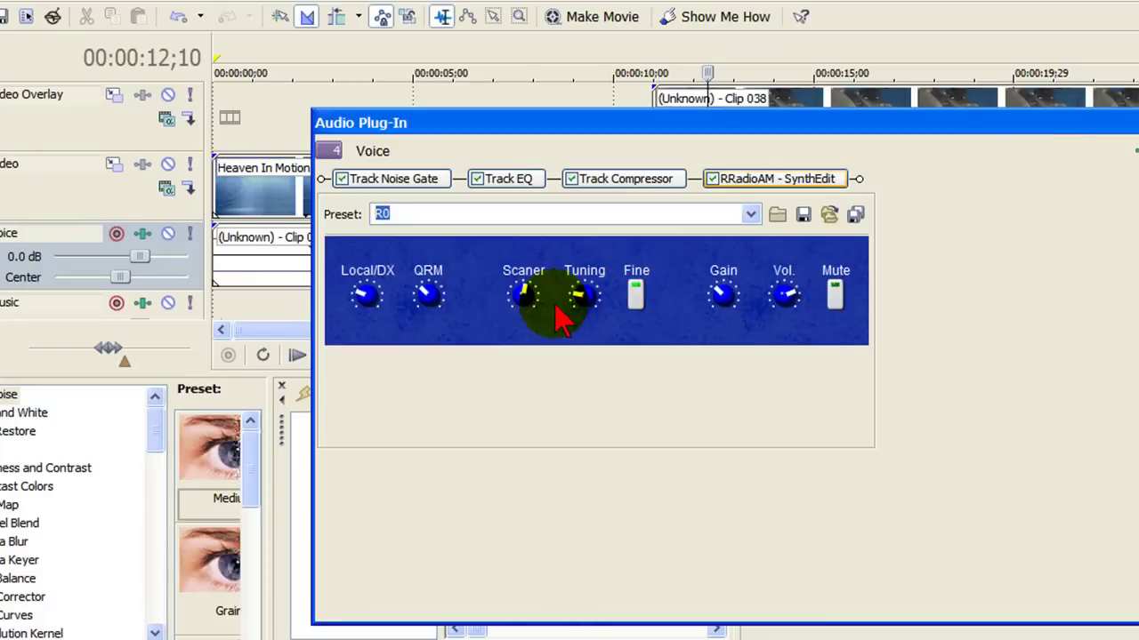
left_click(264, 289)
left_click(323, 355)
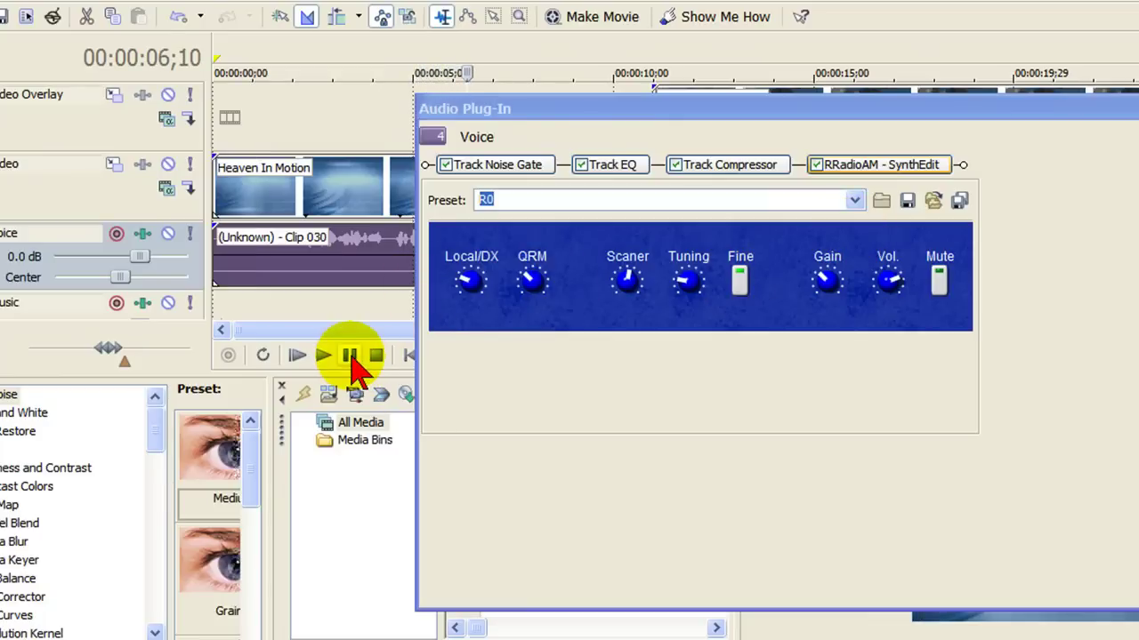
mouse_move(533, 300)
left_mouse_down()
mouse_move(540, 279)
mouse_move(525, 276)
mouse_move(545, 289)
mouse_move(523, 283)
left_mouse_up()
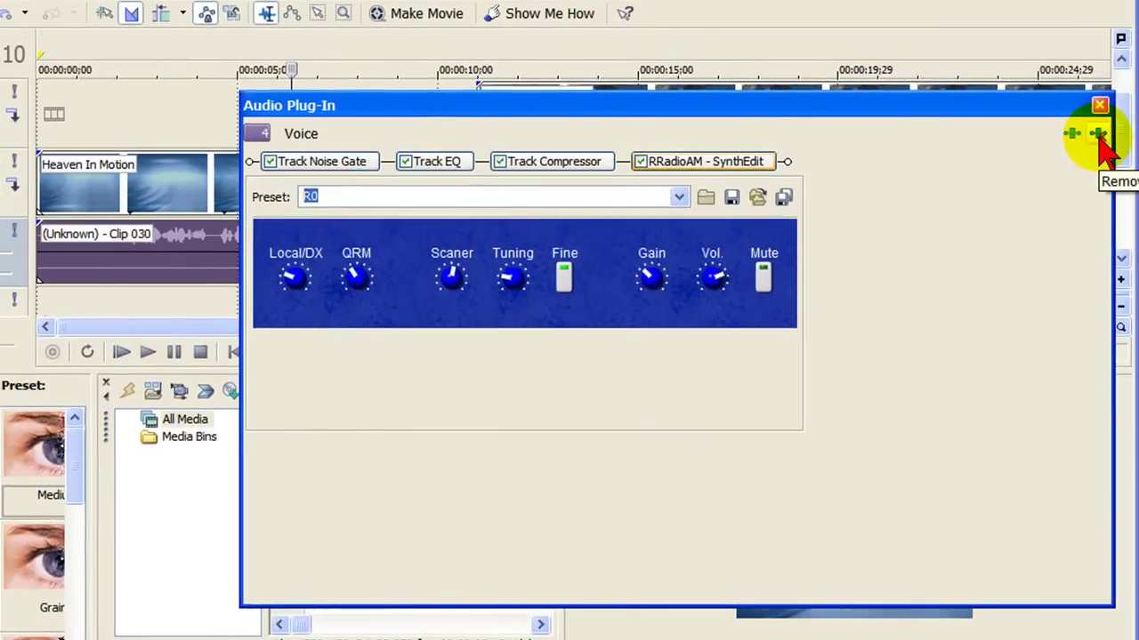
Replace RRadioAM with OmniSone in the Voice chain and look through OmniSone's presets
left_click(1100, 135)
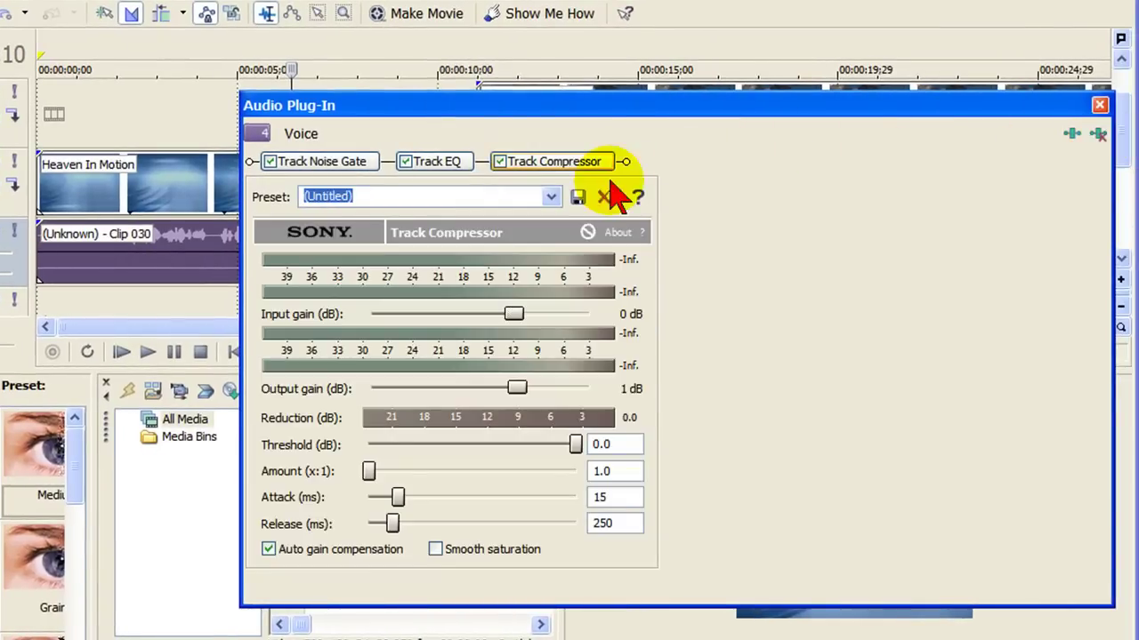
left_click(1072, 133)
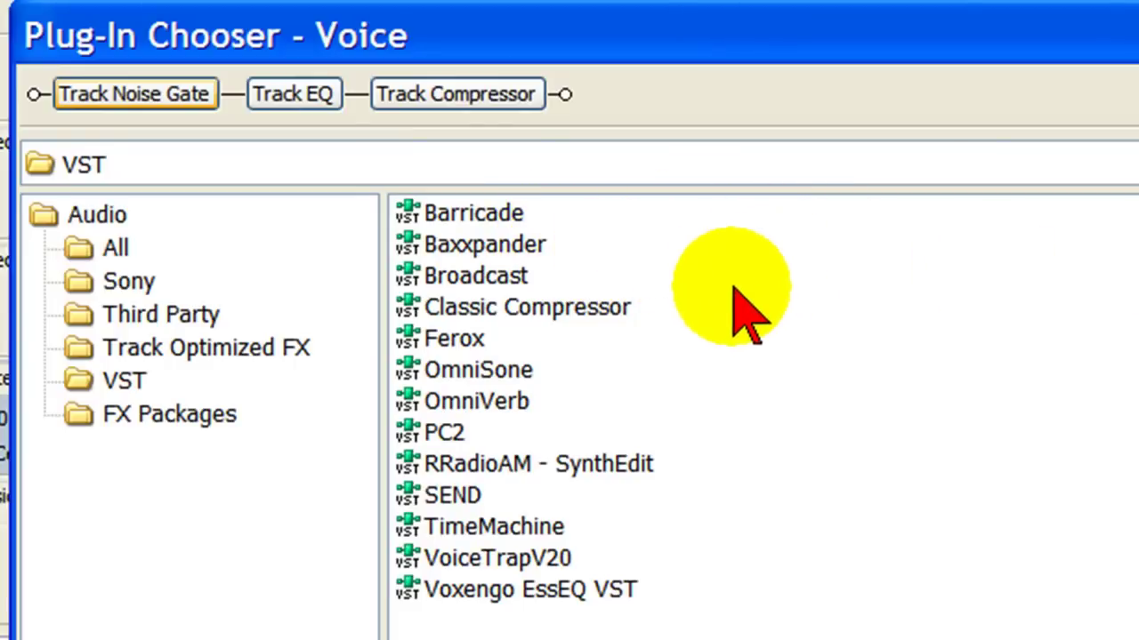
double_click(479, 370)
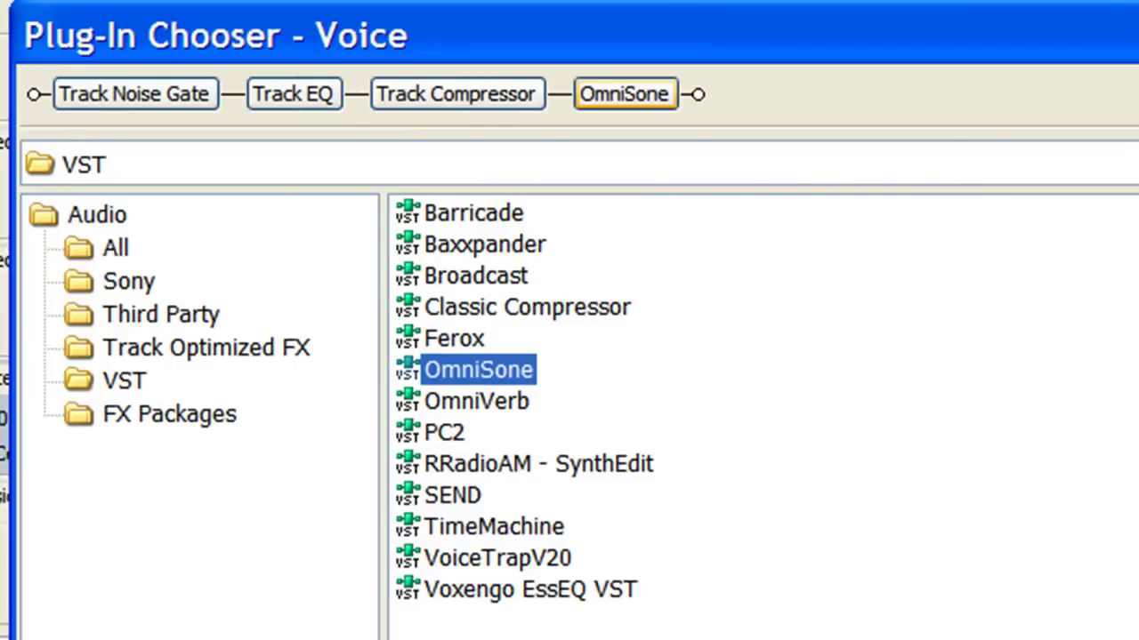
key("Return")
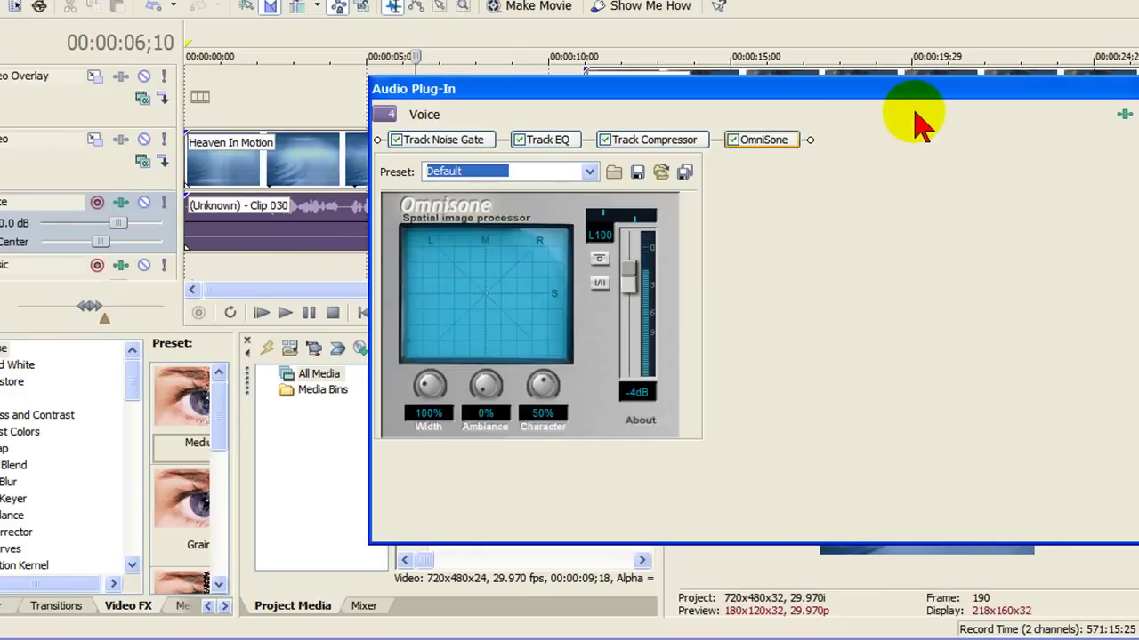
left_click(596, 174)
left_click(792, 207)
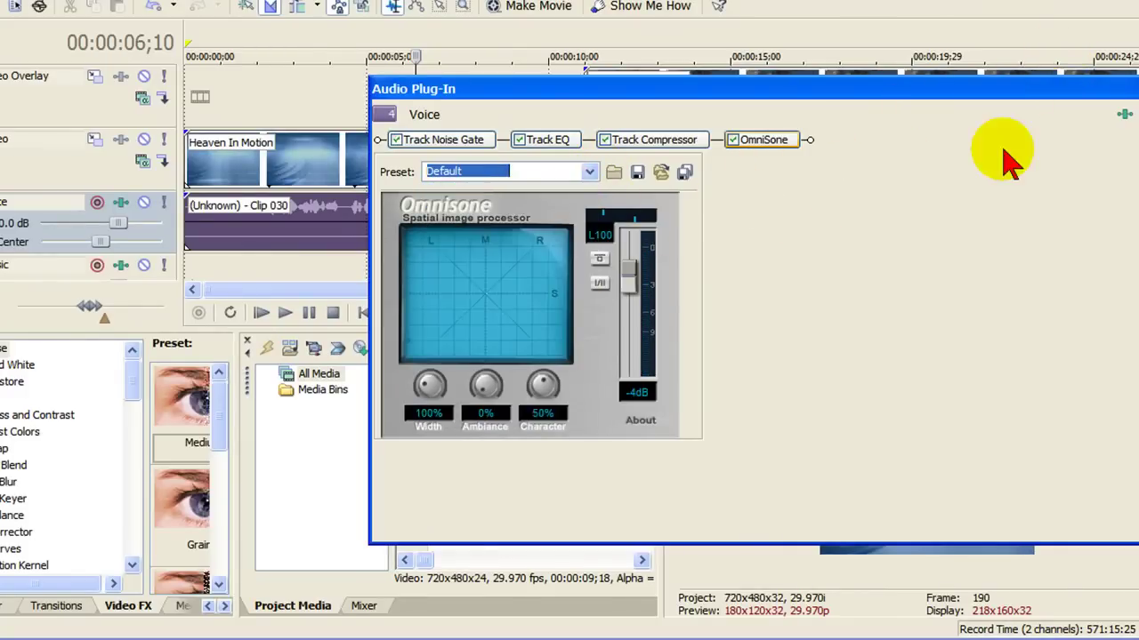
Remove OmniSone, try TimeMachine, then add Broadcast to the Voice chain
key("Delete")
left_click(1124, 115)
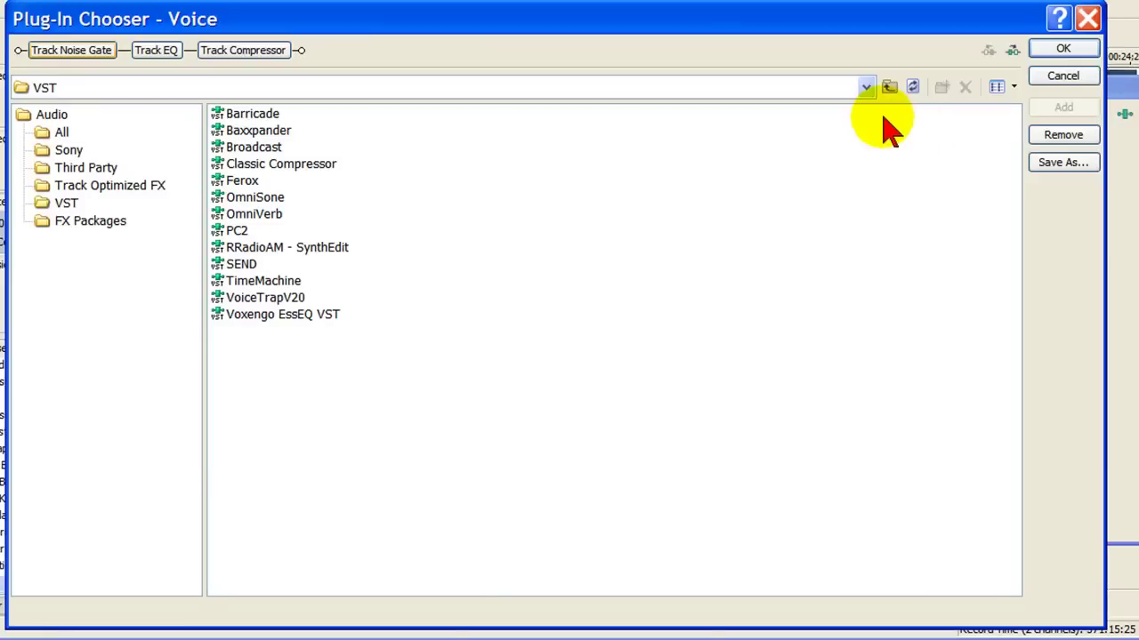
double_click(294, 289)
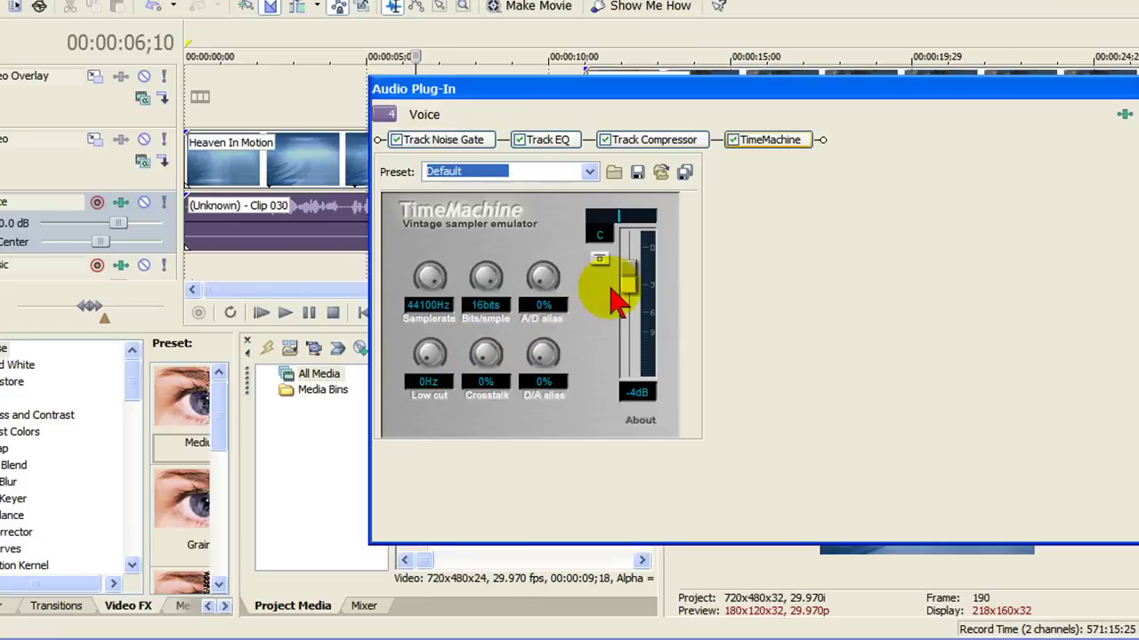
left_click(1123, 114)
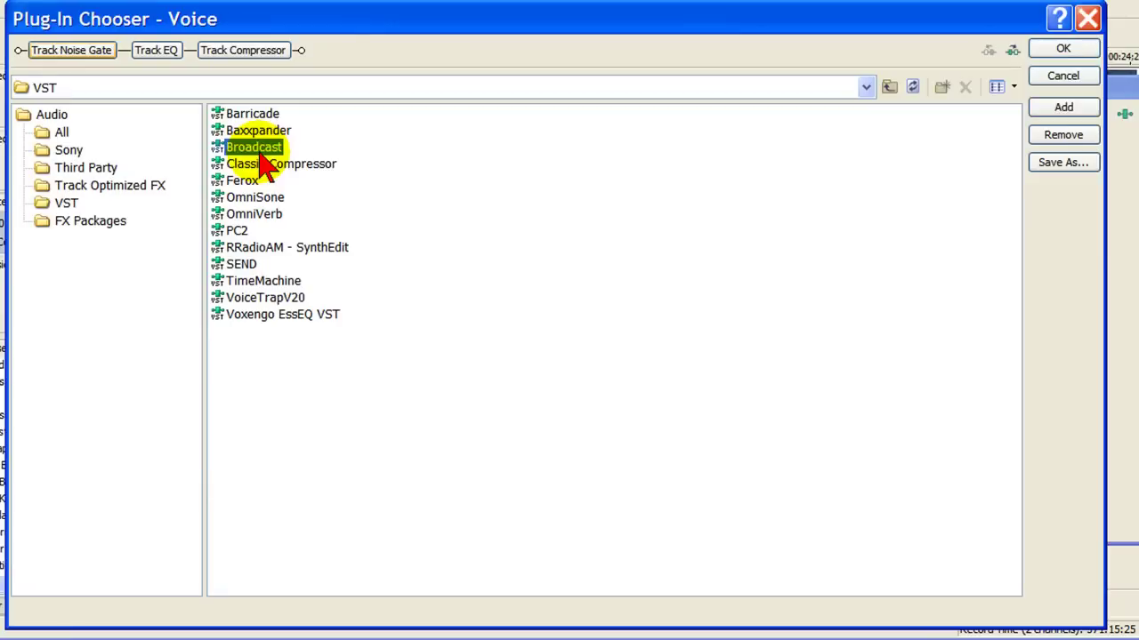
left_click(1062, 51)
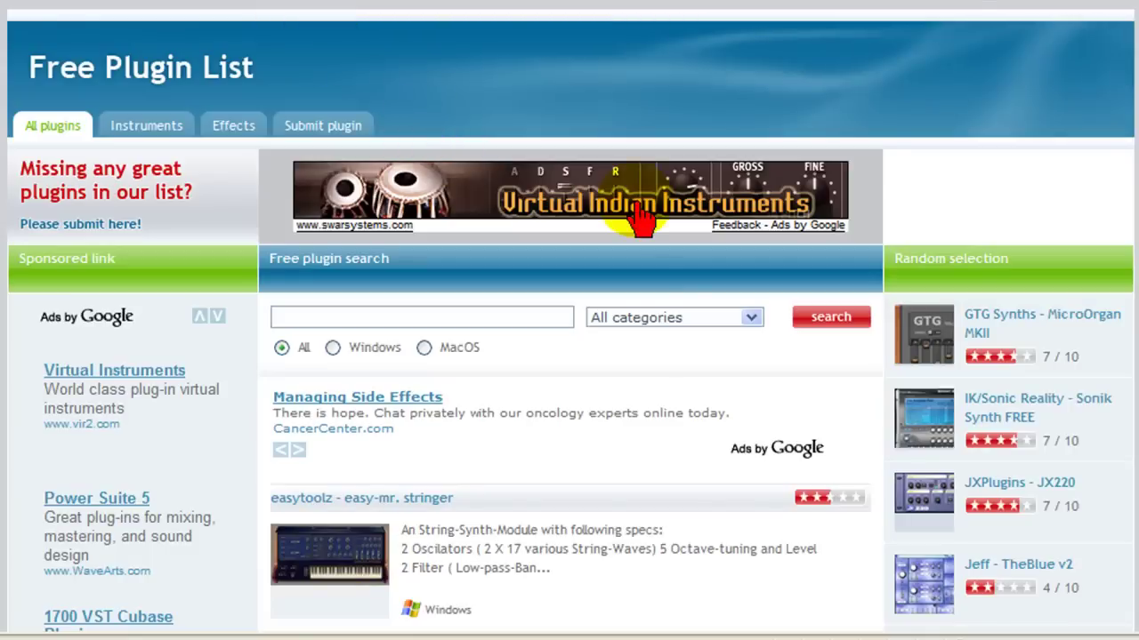
Scroll down through the Free Plugin List's free plugin listings and back to the top
scroll(631, 376, "down", 2)
scroll(631, 383, "down", 2)
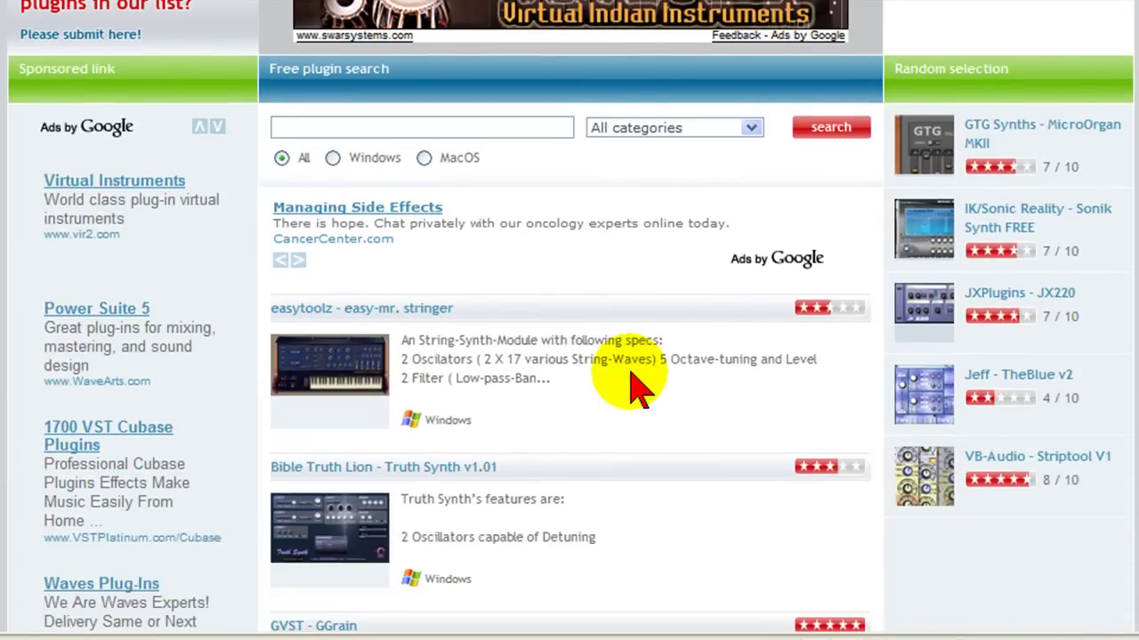
scroll(631, 387, "down", 6)
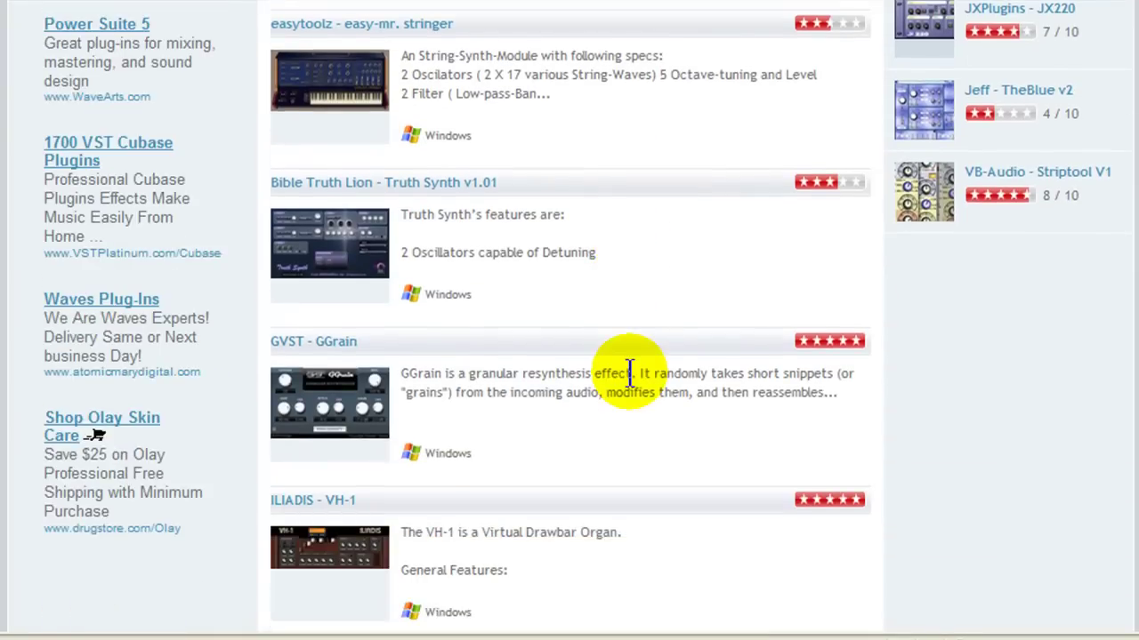
scroll(629, 374, "up", 8)
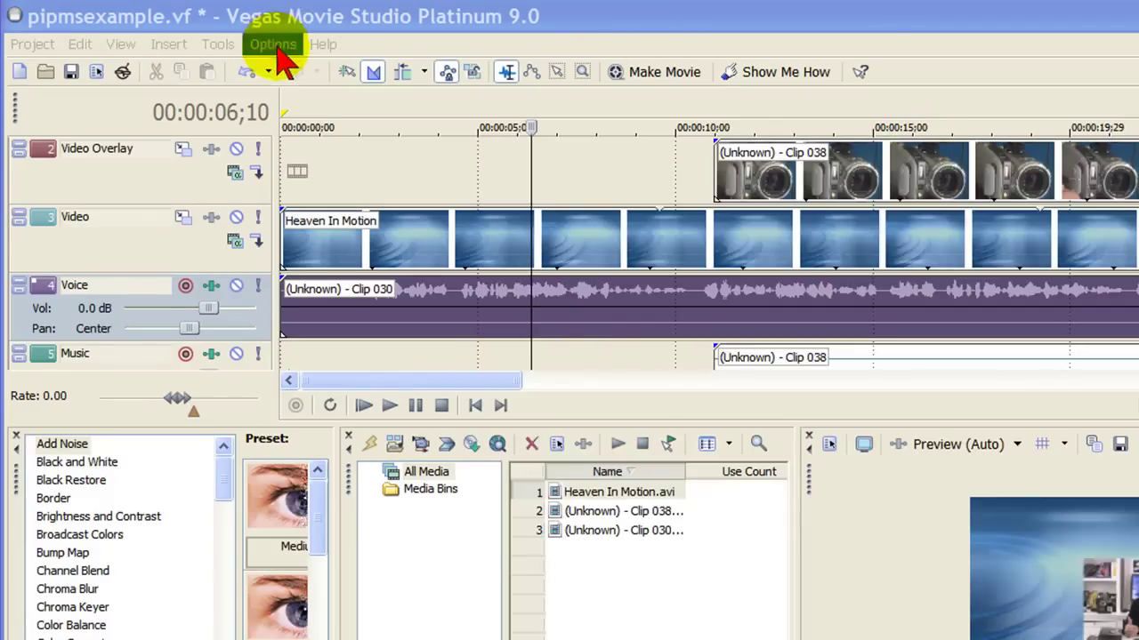
Open the VST Effects preferences for C:\Program Files\Vstplugins\ and confirm a Refresh rescan
left_click(272, 44)
left_click(294, 576)
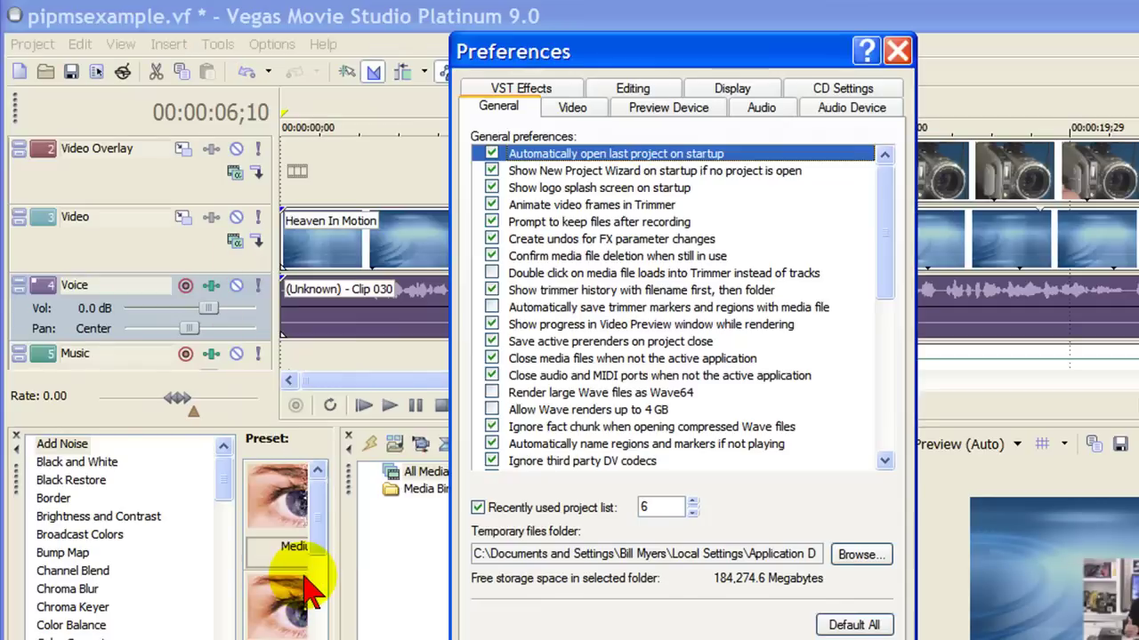
left_click(549, 92)
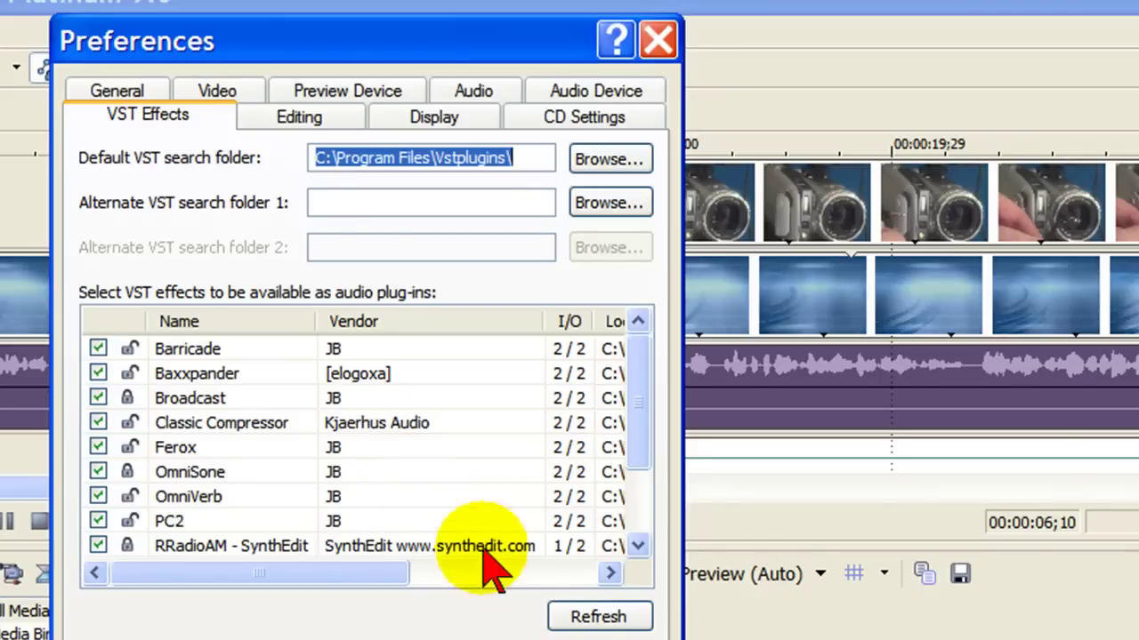
left_click(597, 616)
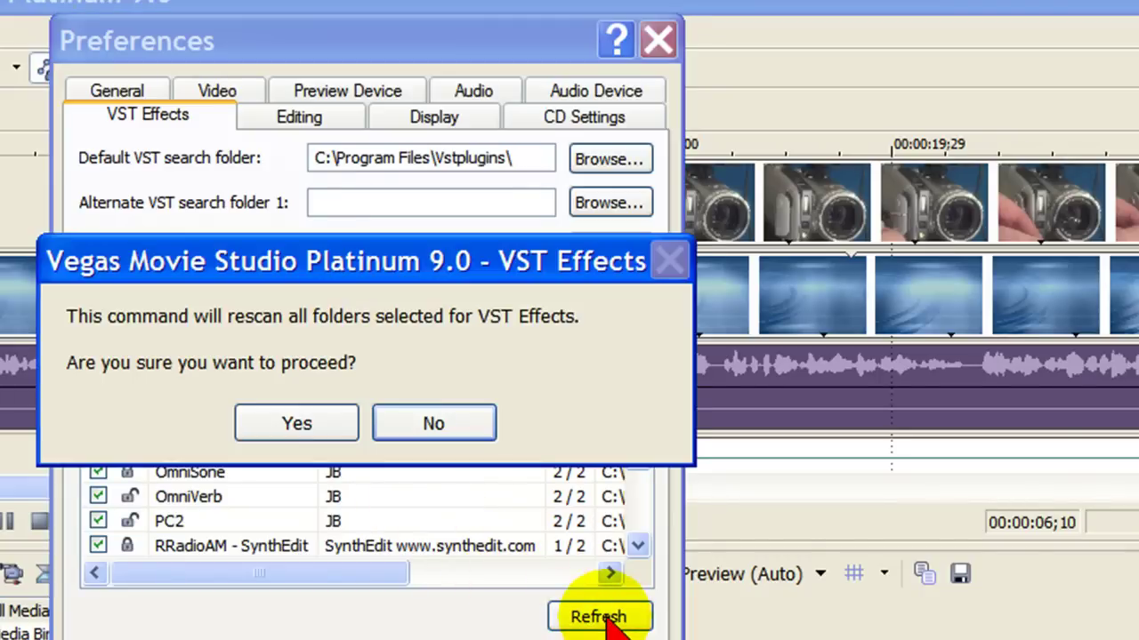
left_click(320, 425)
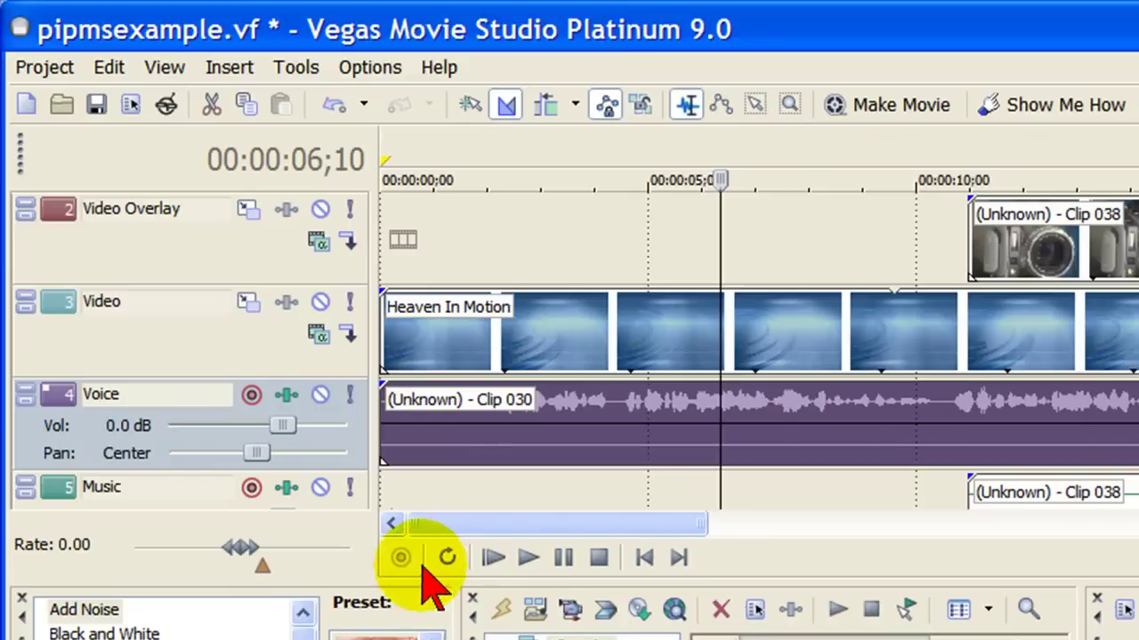
List the VST plug-ins in the Voice track's Plug-In Chooser, then close the Audio Plug-In window
left_click(288, 394)
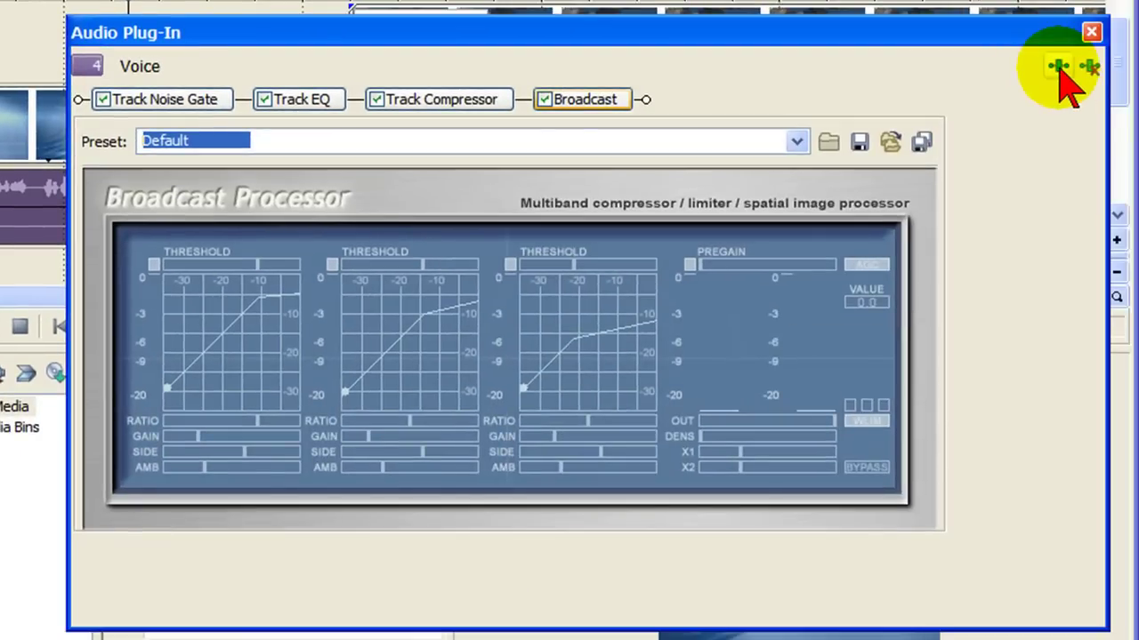
left_click(1055, 63)
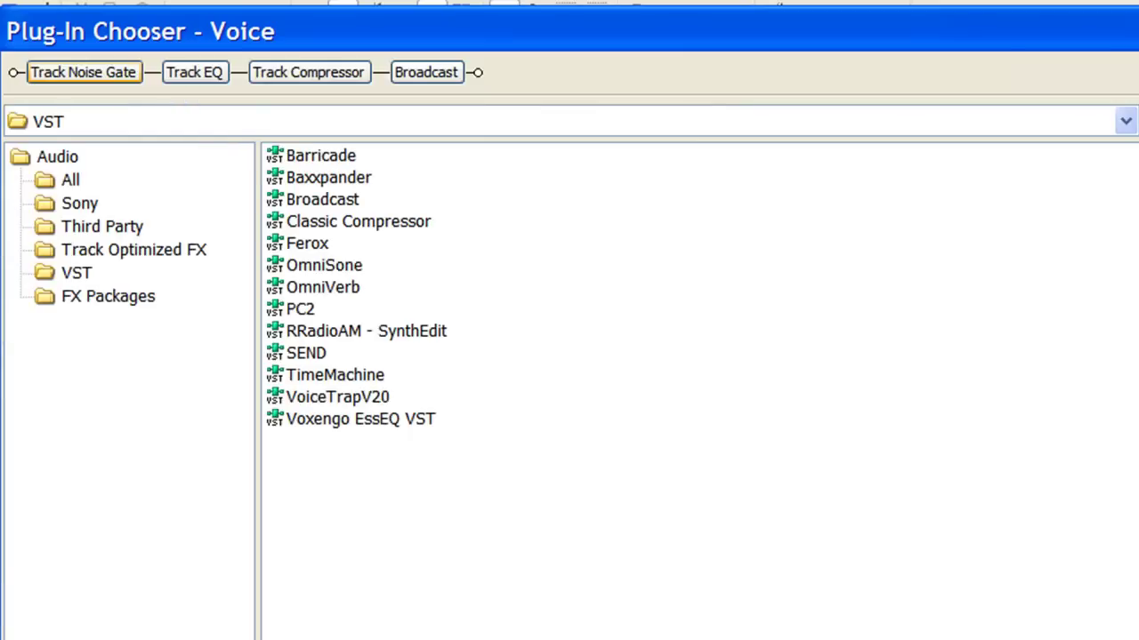
left_click(77, 276)
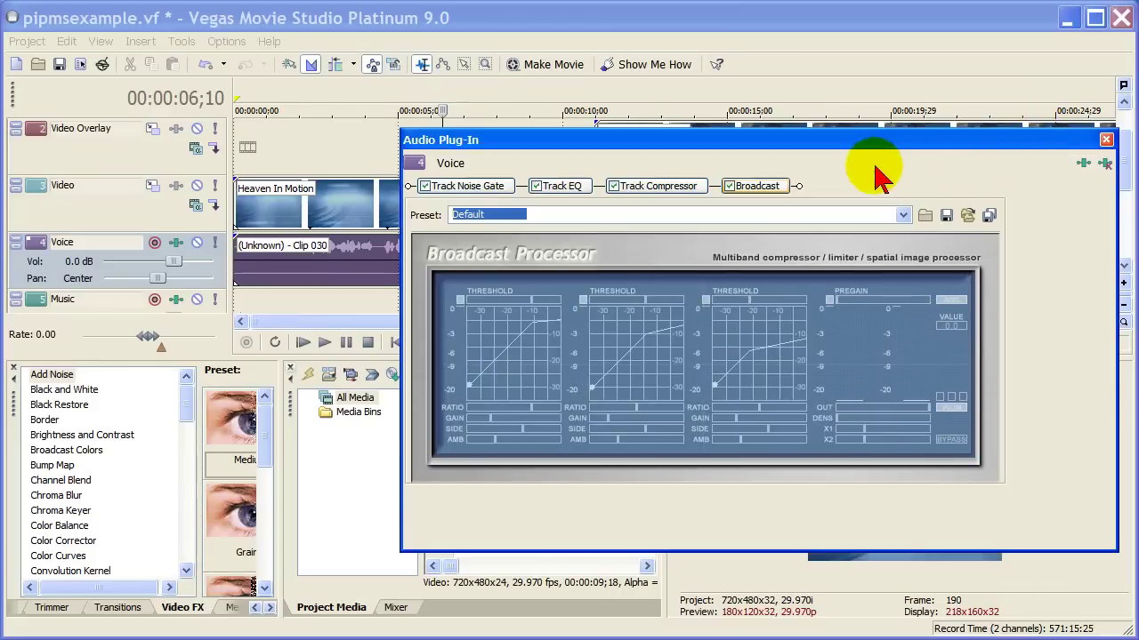
left_click(1106, 141)
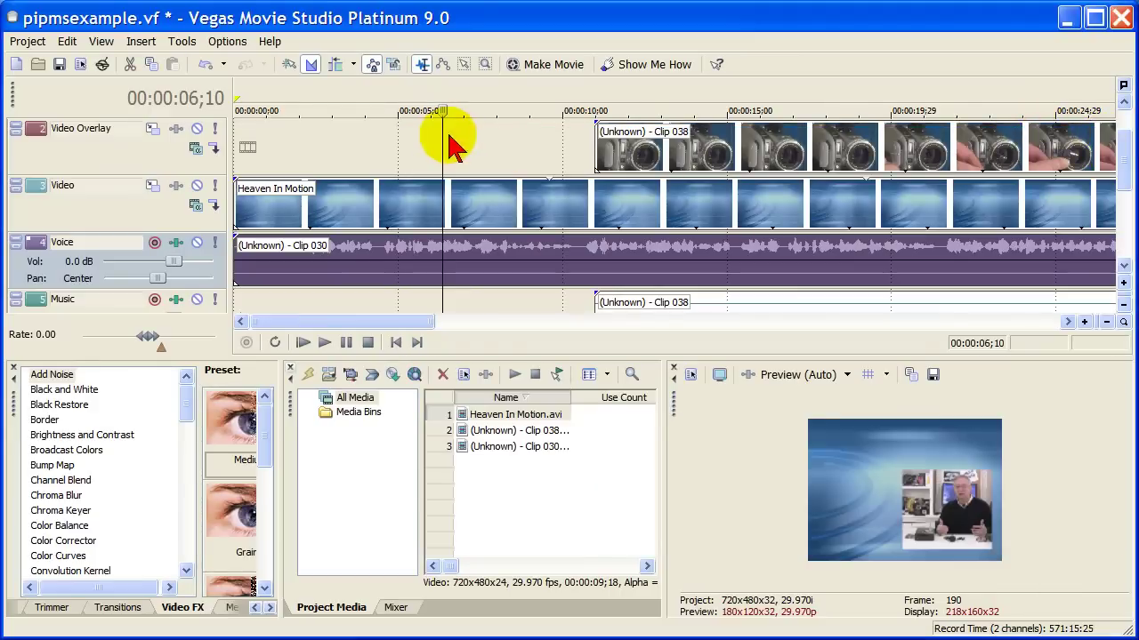